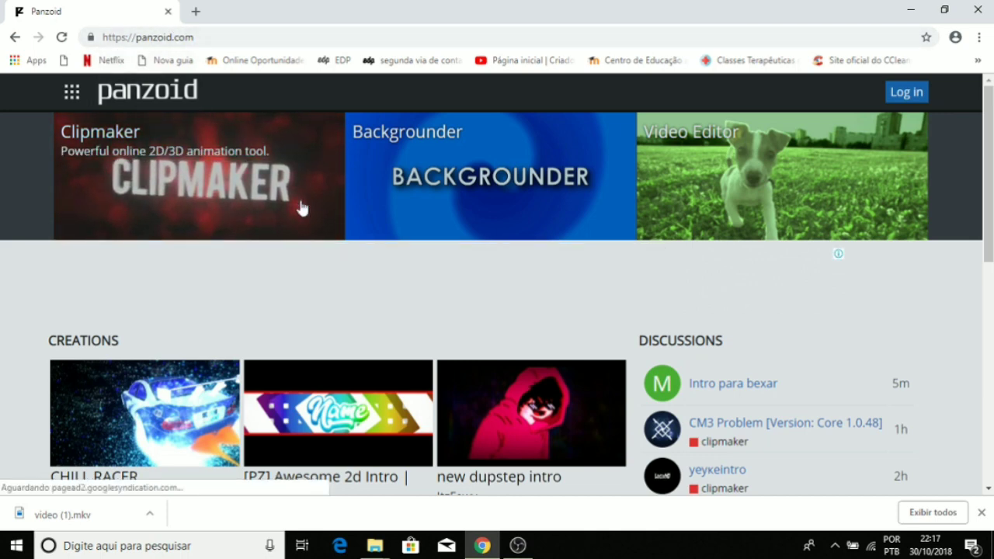
# Search the Panzoid creations gallery for GAMER
pyautogui.click(85, 344)
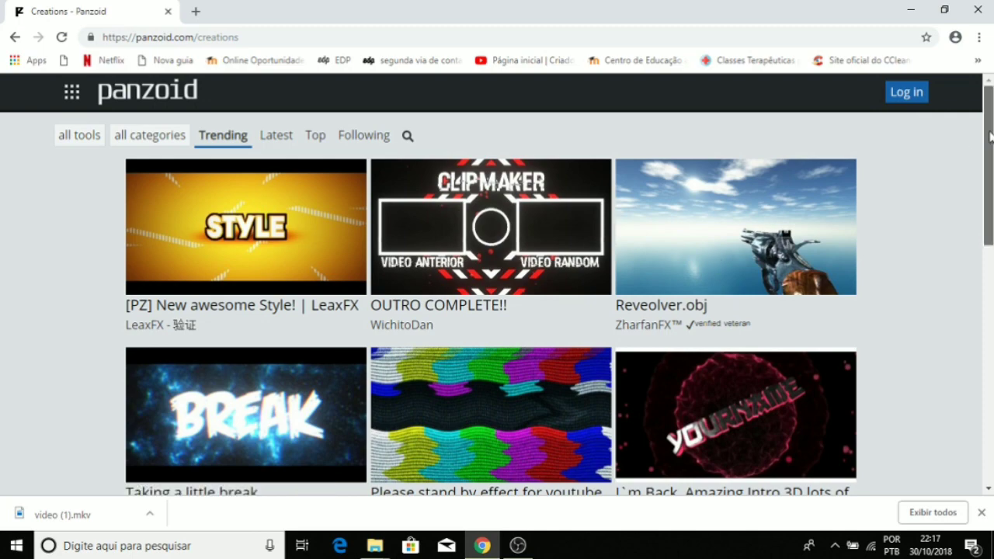
pyautogui.scroll(-2, 714, 264)
pyautogui.scroll(2, 497, 284)
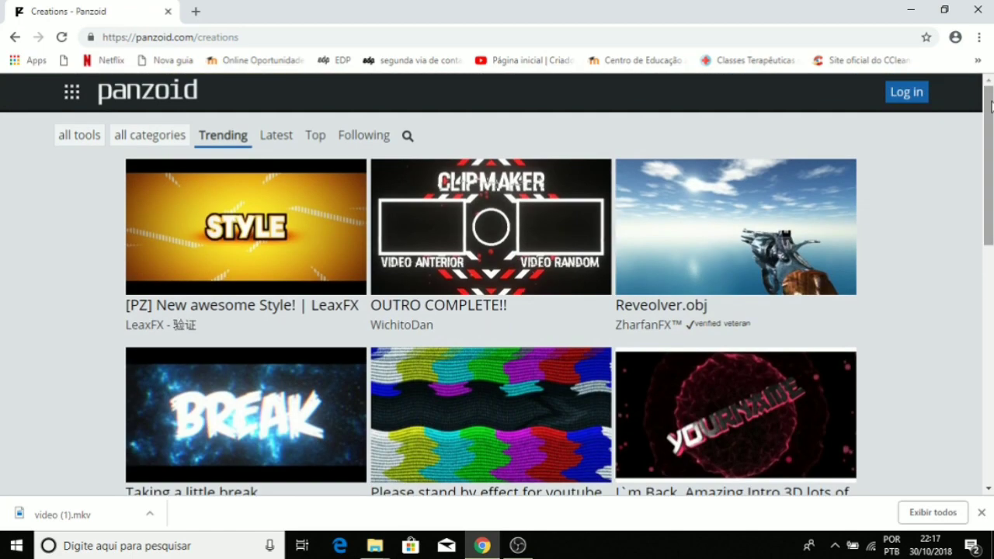
pyautogui.click(405, 147)
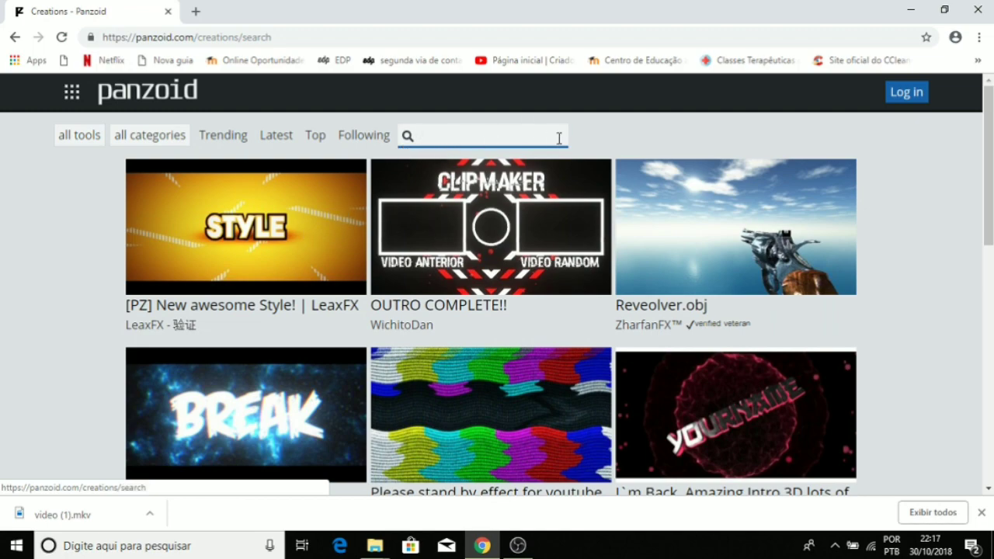
pyautogui.click(989, 264)
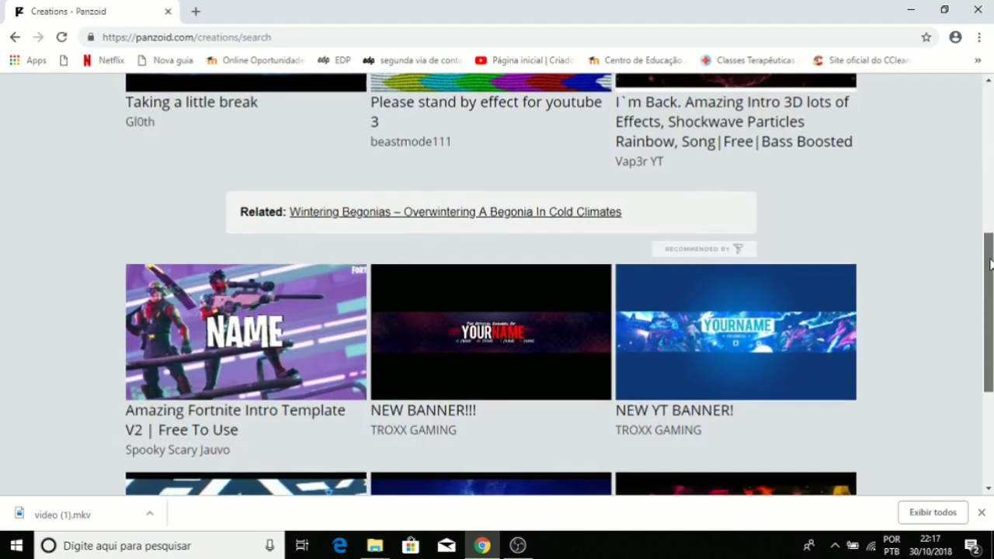
pyautogui.moveTo(989, 264); pyautogui.dragTo(990, 117)
pyautogui.write('GAMER')
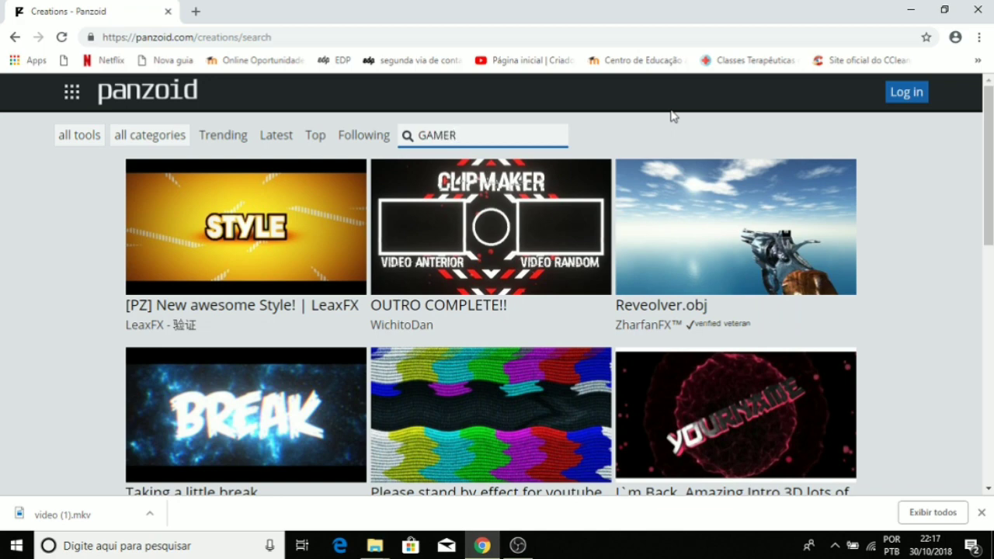
pyautogui.press('Return')
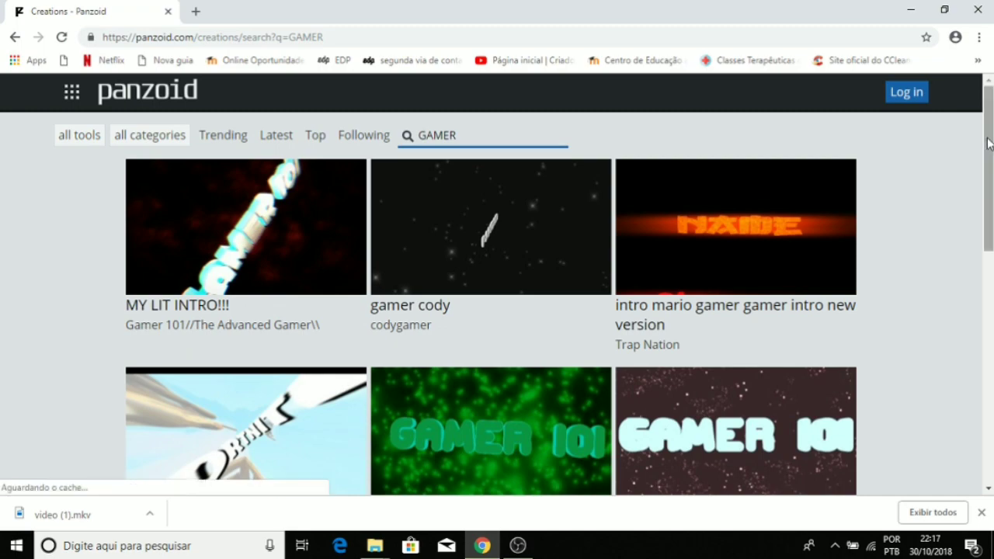
# Scroll the GAMER results and open the Insane intro/Gamer creation
pyautogui.scroll(-3, 497, 284)
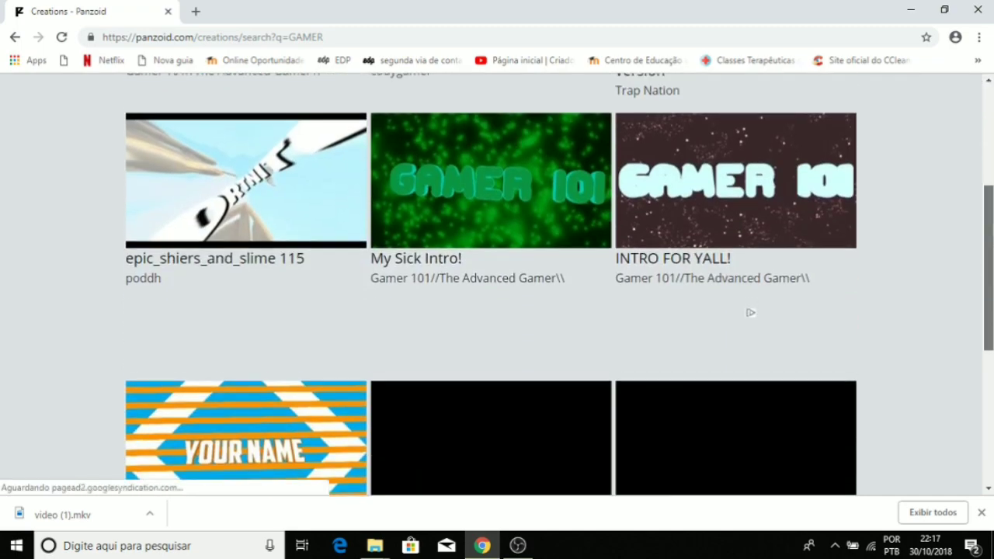
pyautogui.scroll(-5, 981, 386)
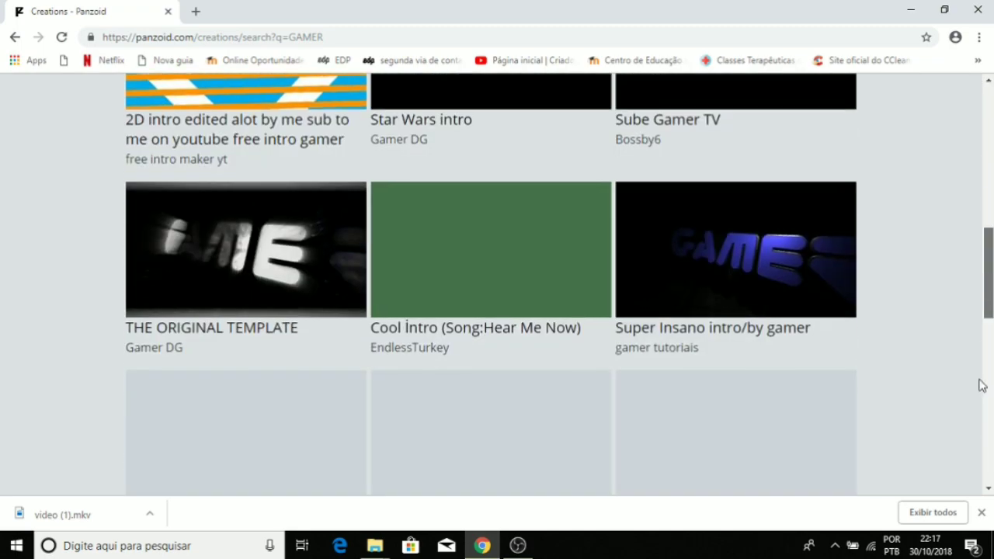
pyautogui.scroll(-5, 981, 386)
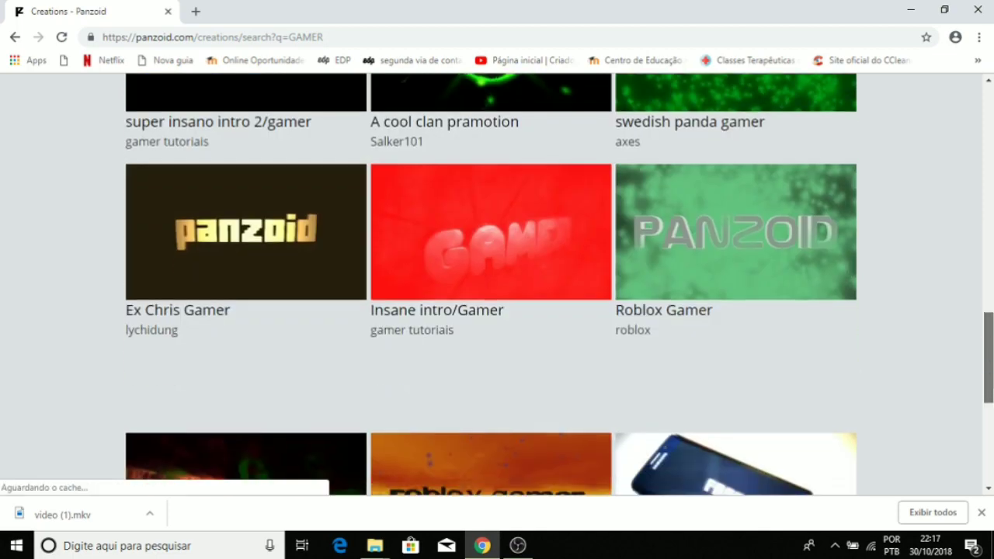
pyautogui.click(450, 285)
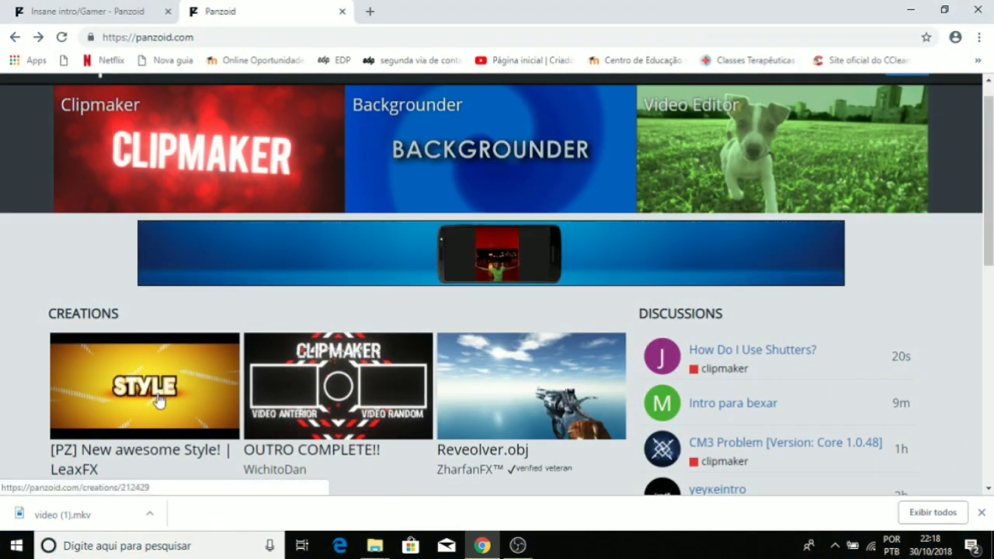
# Open the '[PZ] New awesome Style! | LeaxFX' creation in Clipmaker
pyautogui.click(159, 401)
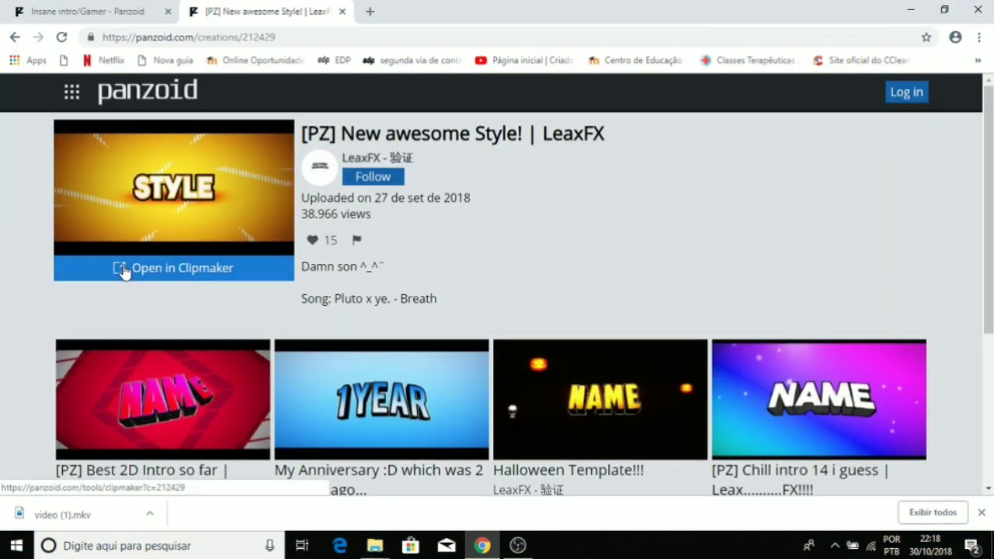
pyautogui.click(123, 274)
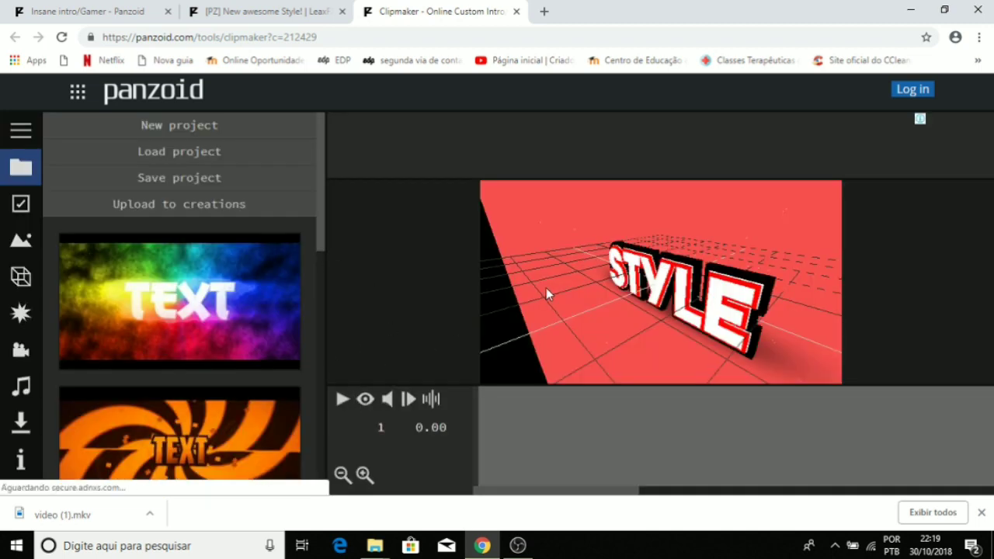
# Turn on rendered preview, play the Style intro, and pause at 4.17 s
pyautogui.click(365, 401)
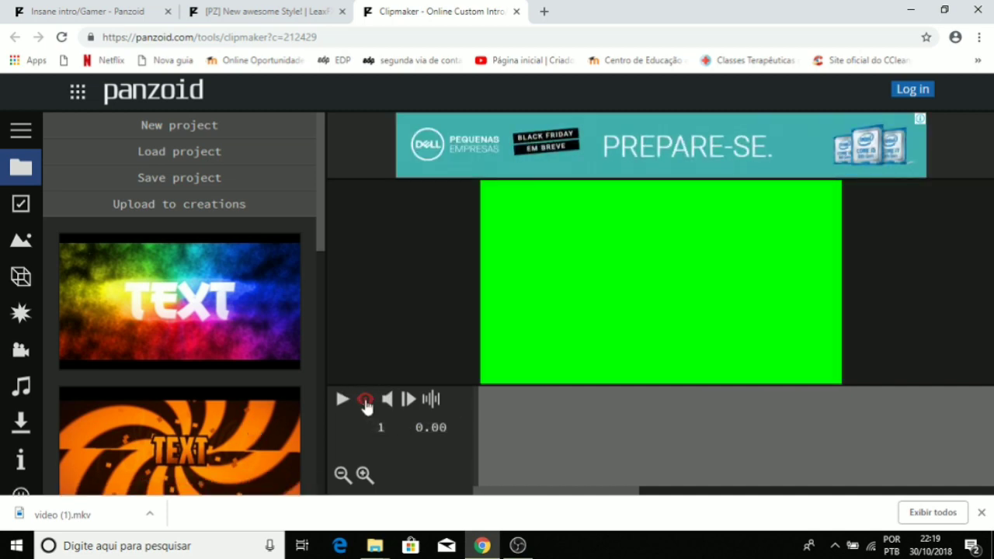
pyautogui.click(341, 400)
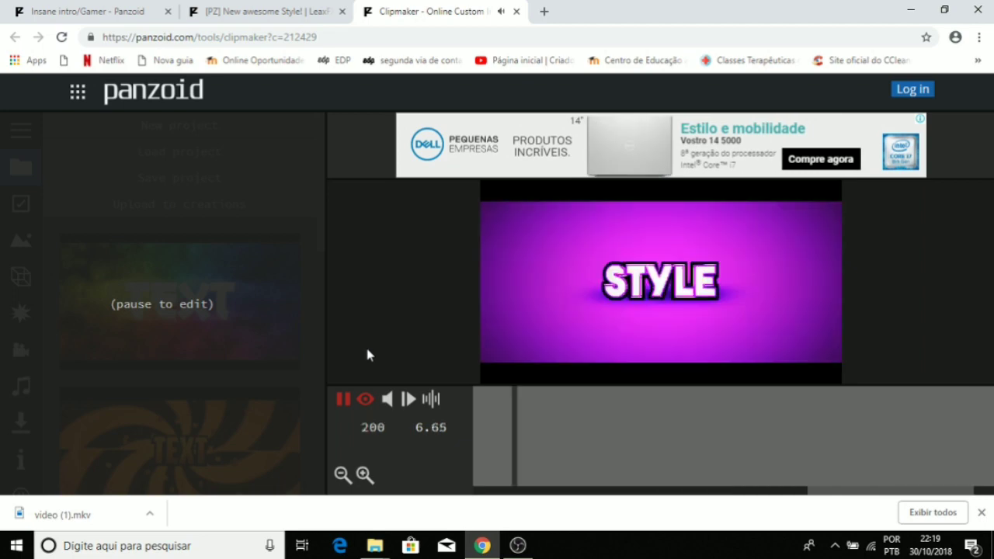
pyautogui.click(342, 401)
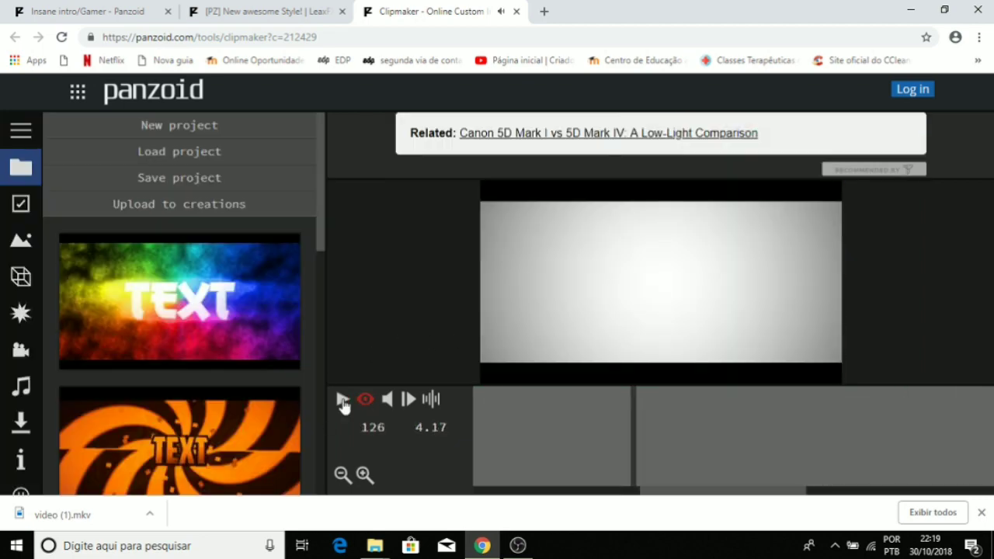
# In the Objects panel, replace 'Style' with 'INTRO' in the first two 3D text layers
pyautogui.click(19, 283)
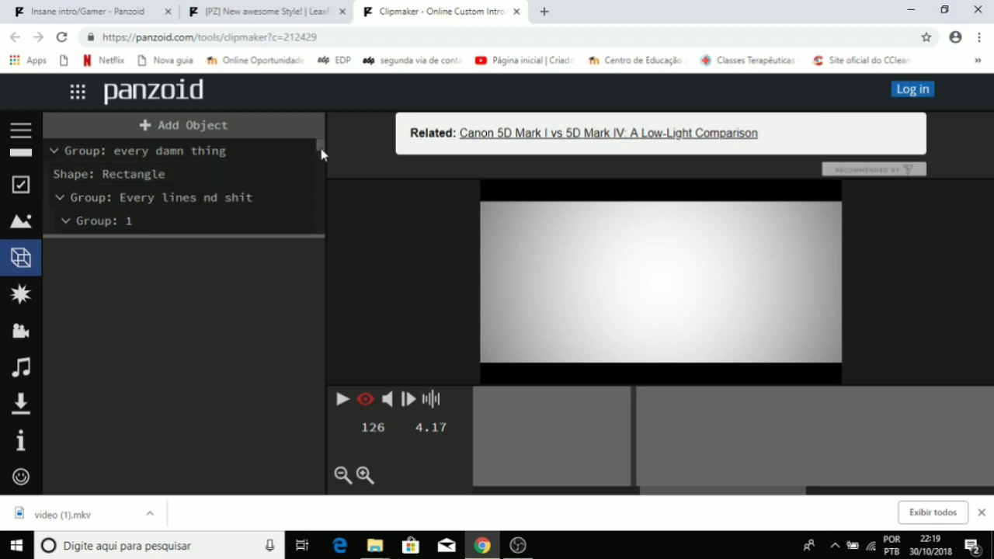
pyautogui.moveTo(321, 154); pyautogui.dragTo(311, 236)
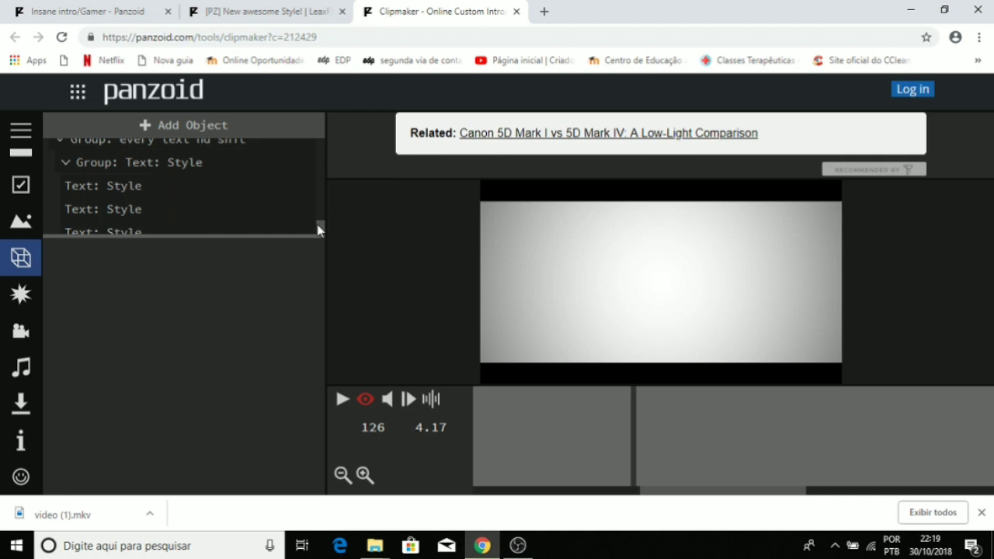
pyautogui.click(124, 188)
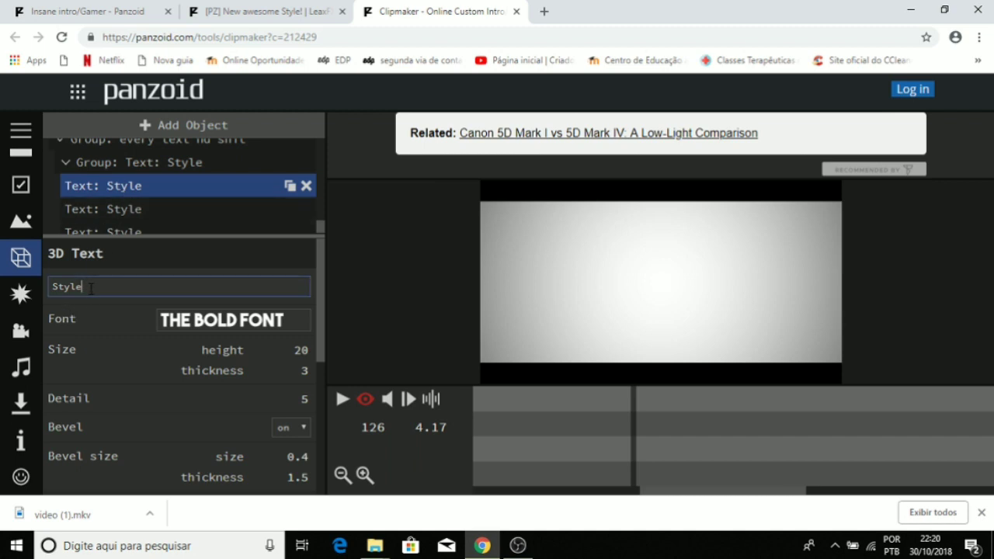
pyautogui.press('BackSpace')
pyautogui.press('BackSpace')
pyautogui.write('INTRO')
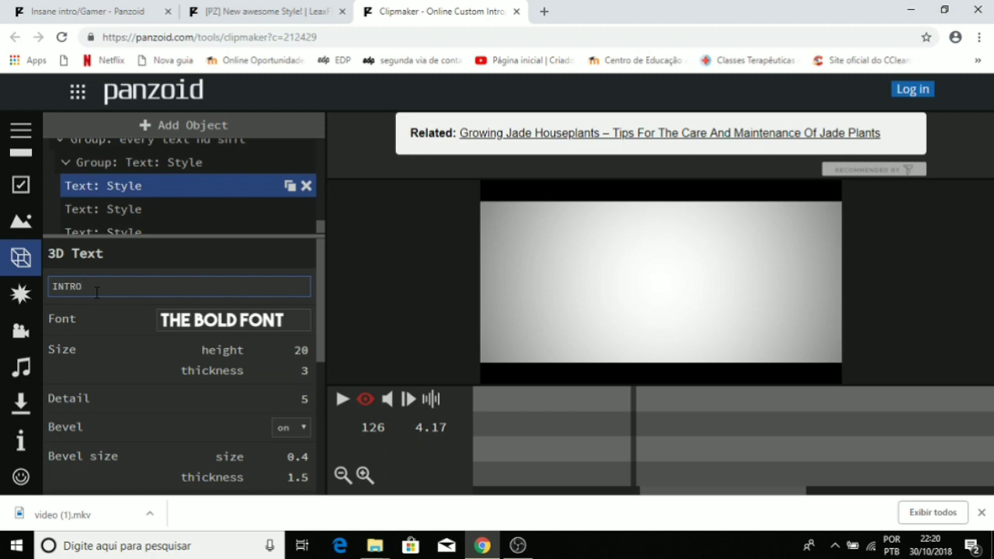
pyautogui.click(142, 215)
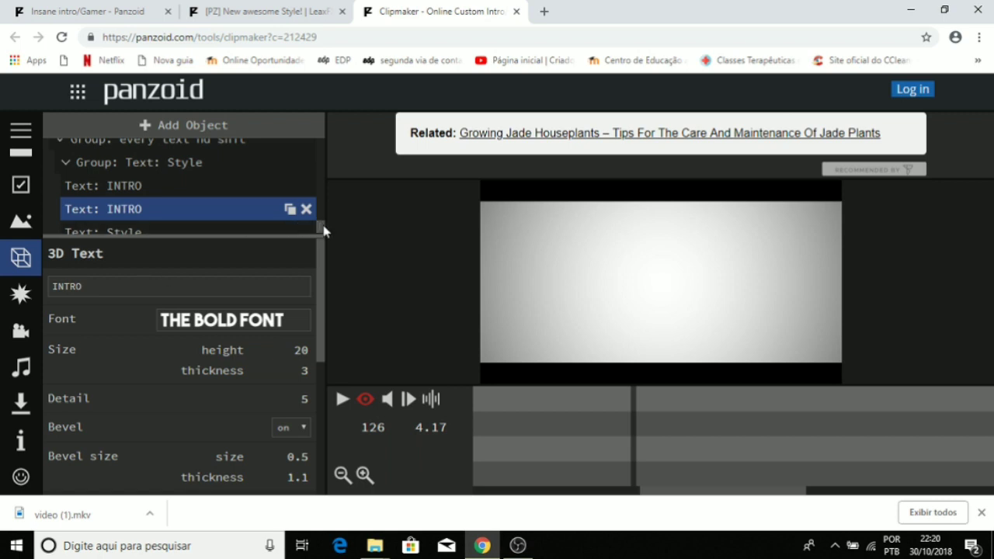
pyautogui.scroll(-1, 324, 230)
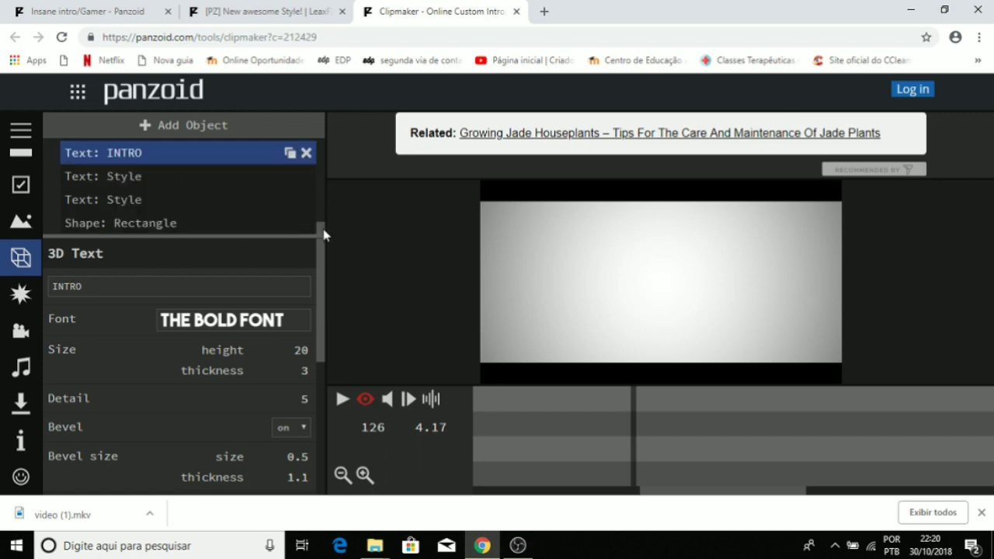
# Set the remaining Text: Style layers to 'INTRO' and scroll the layer list back up
pyautogui.click(129, 182)
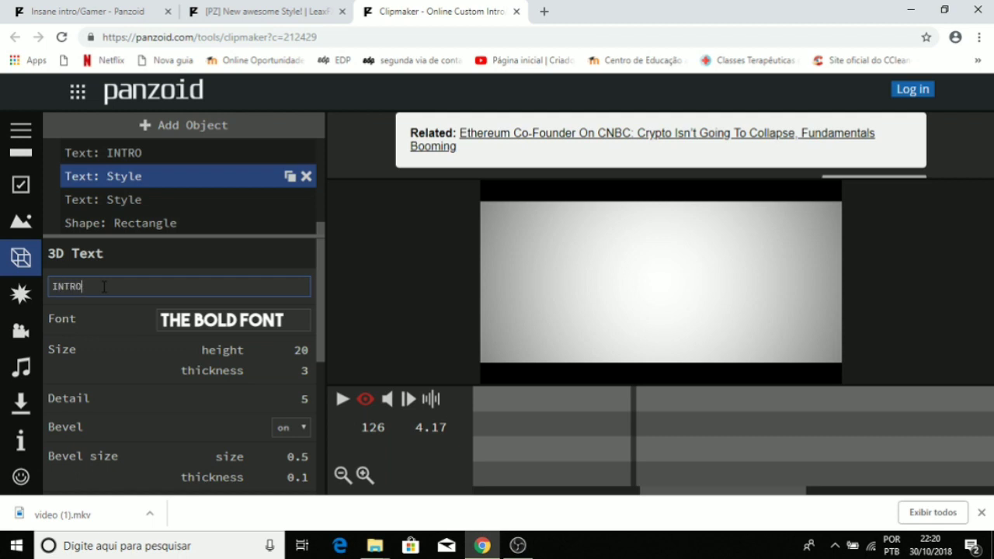
pyautogui.click(193, 253)
pyautogui.click(124, 200)
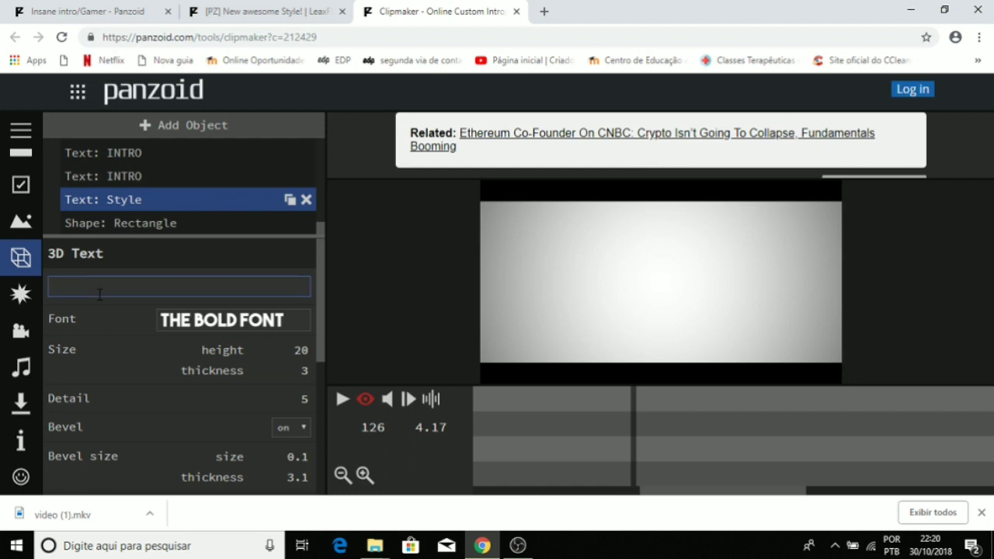
pyautogui.write('INTRO')
pyautogui.click(177, 258)
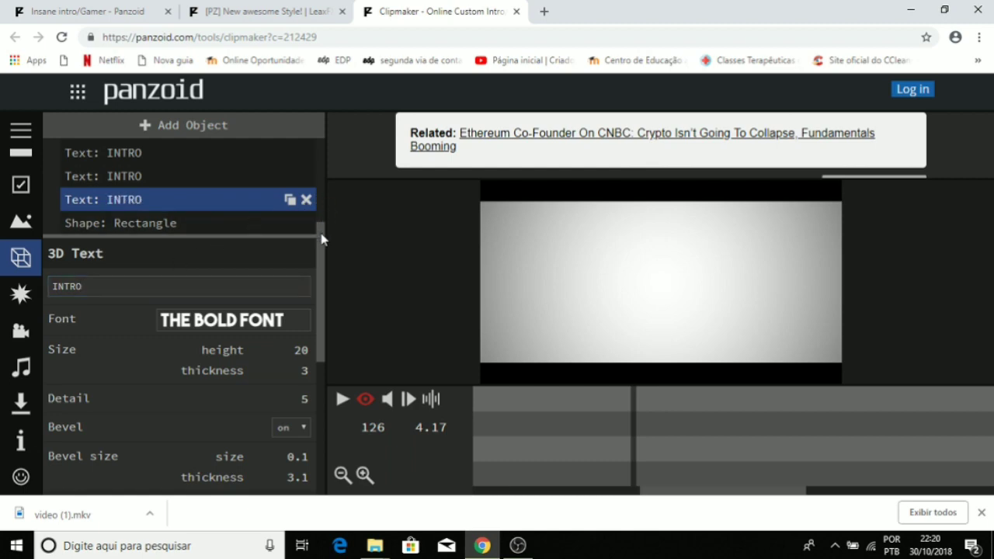
pyautogui.moveTo(322, 241); pyautogui.dragTo(313, 132)
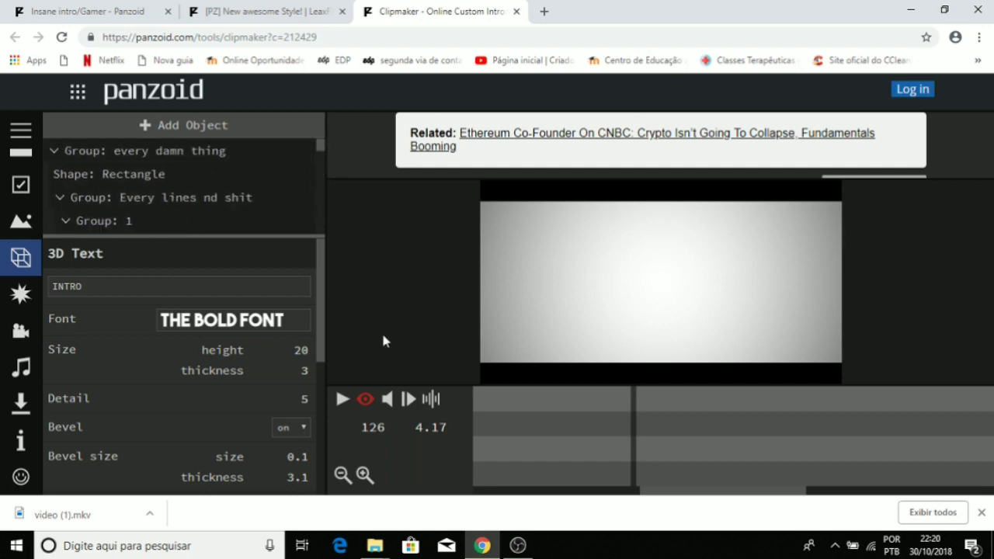
# Play the edited intro to confirm it shows INTRO, stop at 9.40 s, and open the site menu
pyautogui.click(366, 400)
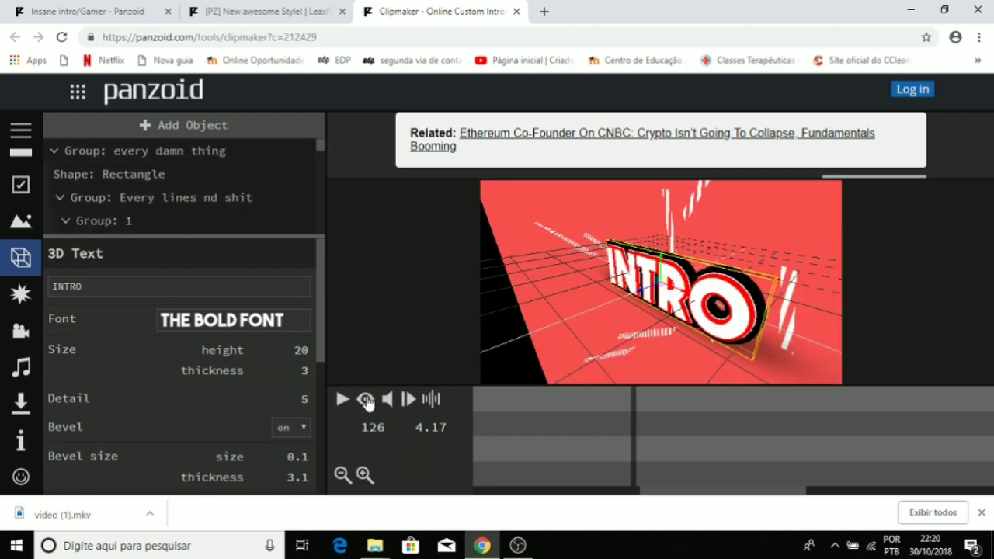
pyautogui.click(366, 400)
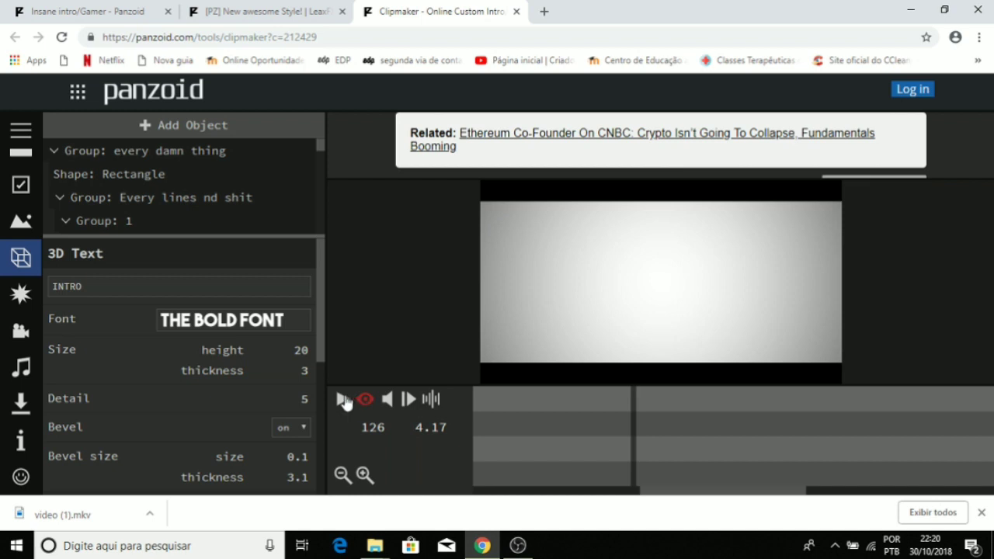
pyautogui.click(344, 400)
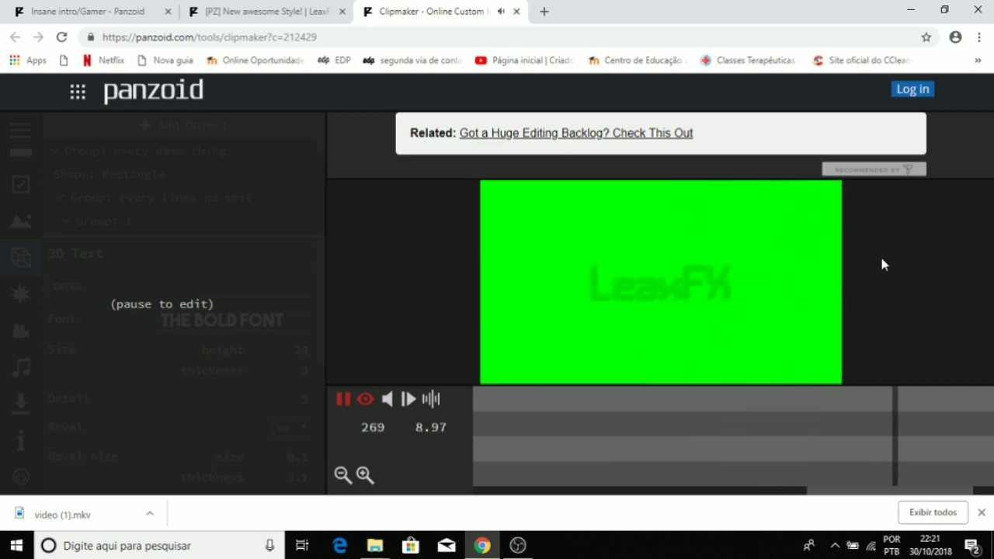
pyautogui.press('space')
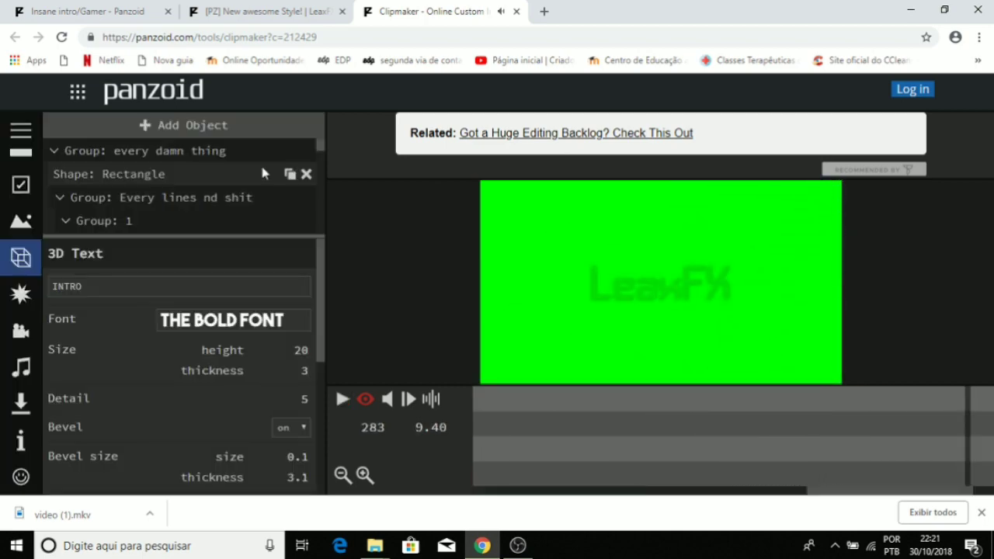
pyautogui.click(78, 93)
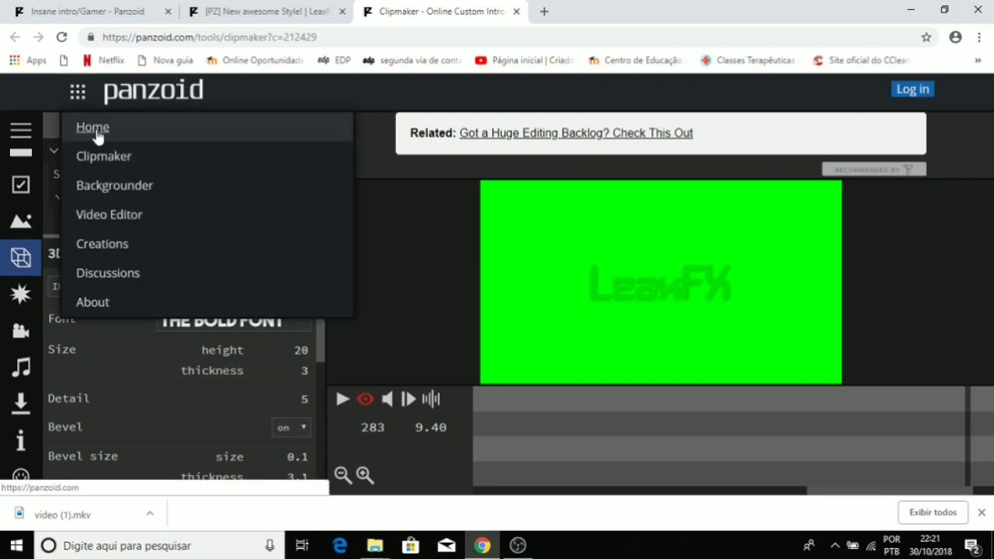
# Start a new Clipmaker session, confirm leaving the old project, and browse the templates
pyautogui.click(103, 159)
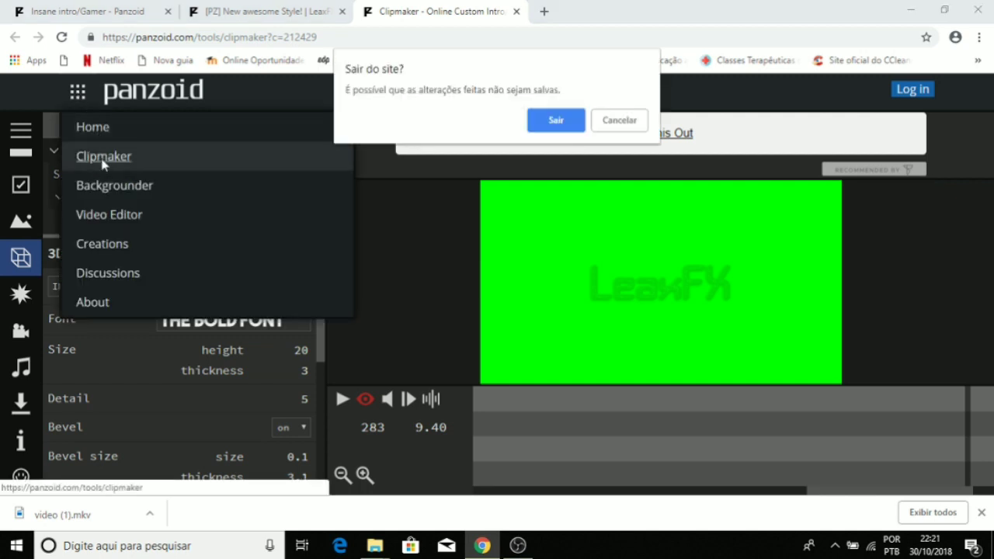
pyautogui.click(544, 124)
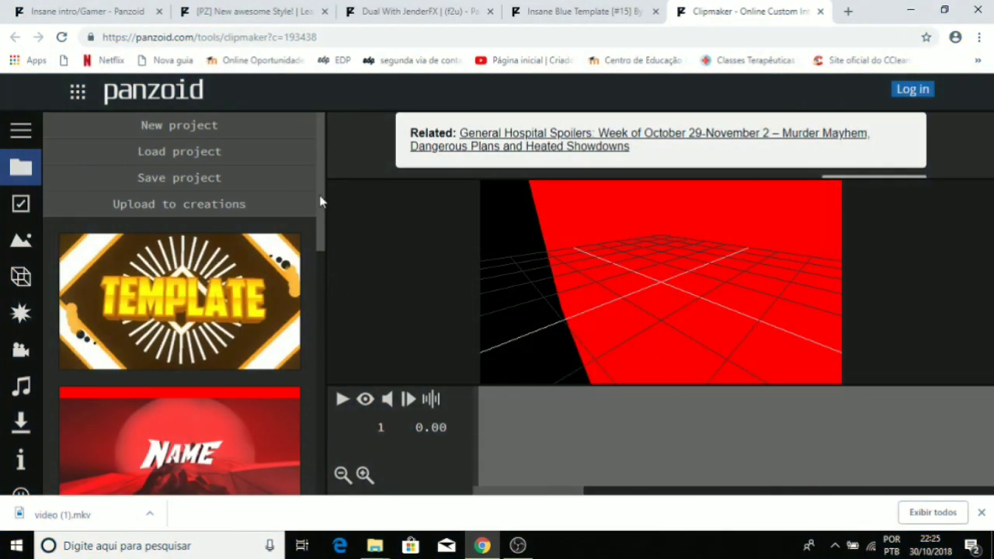
pyautogui.scroll(-5, 324, 257)
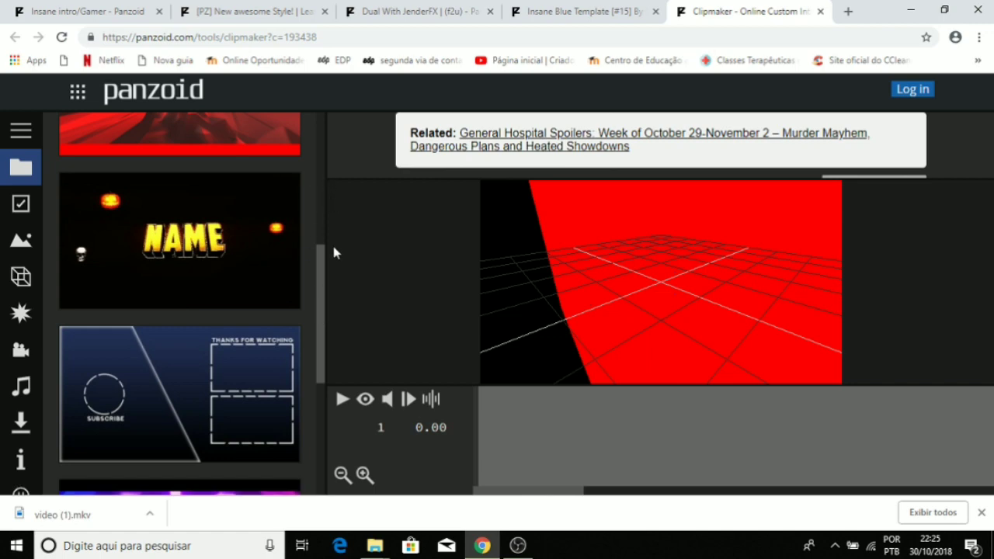
pyautogui.scroll(5, 324, 274)
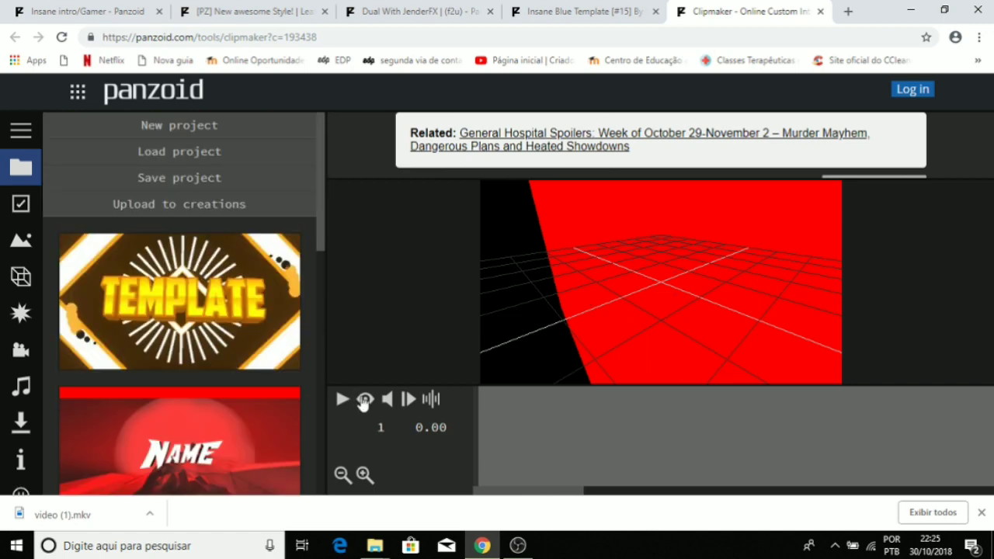
# Play the template in rendered preview and pause at 12.03 s on the red frame
pyautogui.click(365, 400)
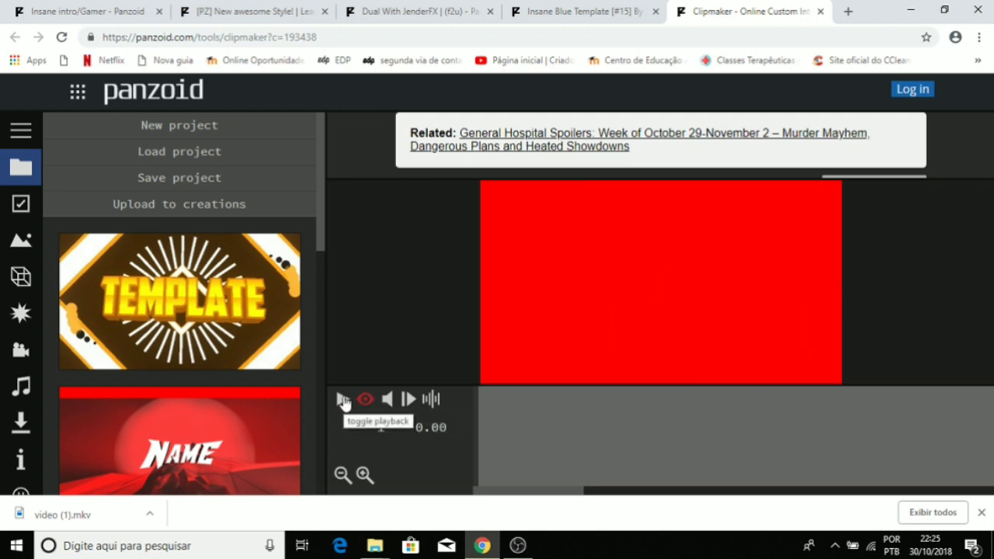
pyautogui.click(344, 400)
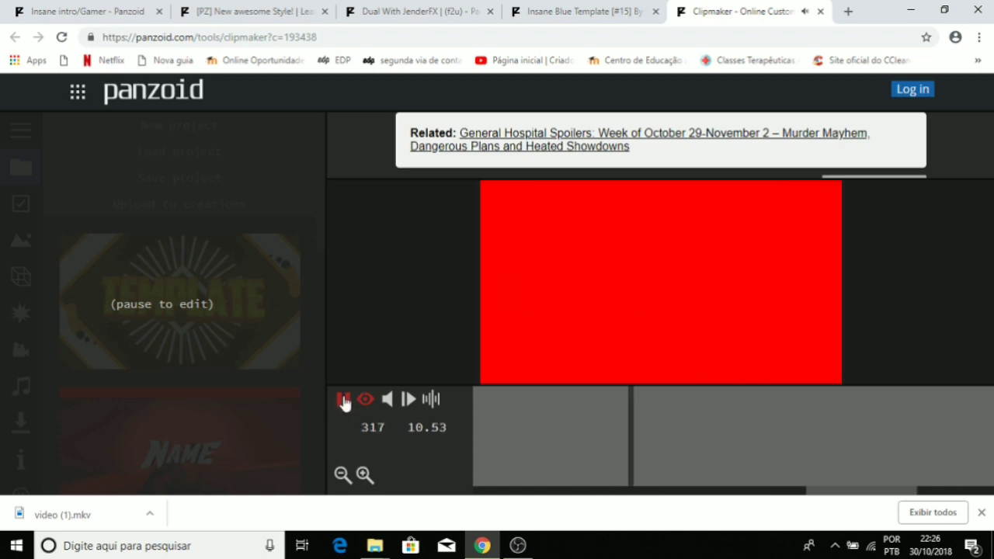
pyautogui.click(343, 400)
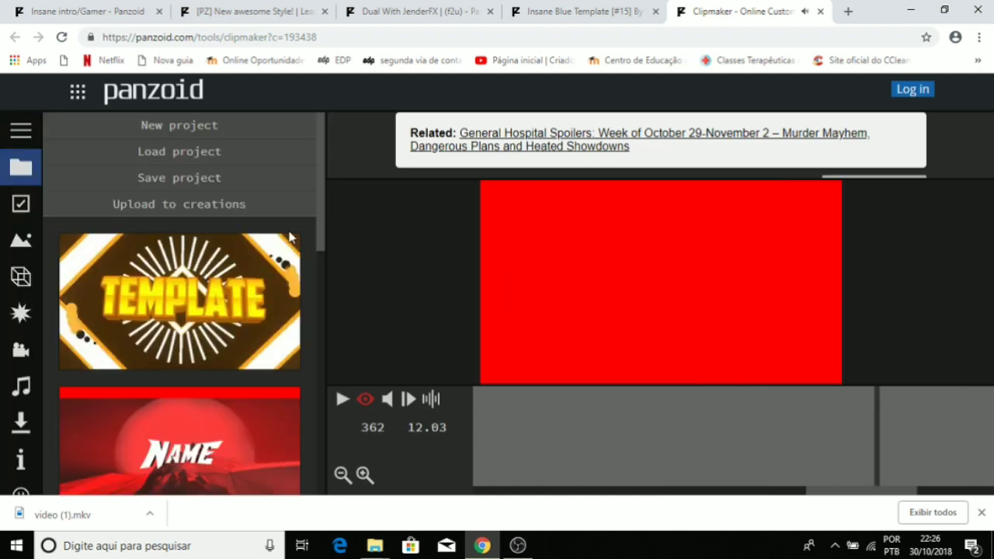
# Change the first two 'Name' 3D text objects to read 'INTRO'
pyautogui.click(22, 279)
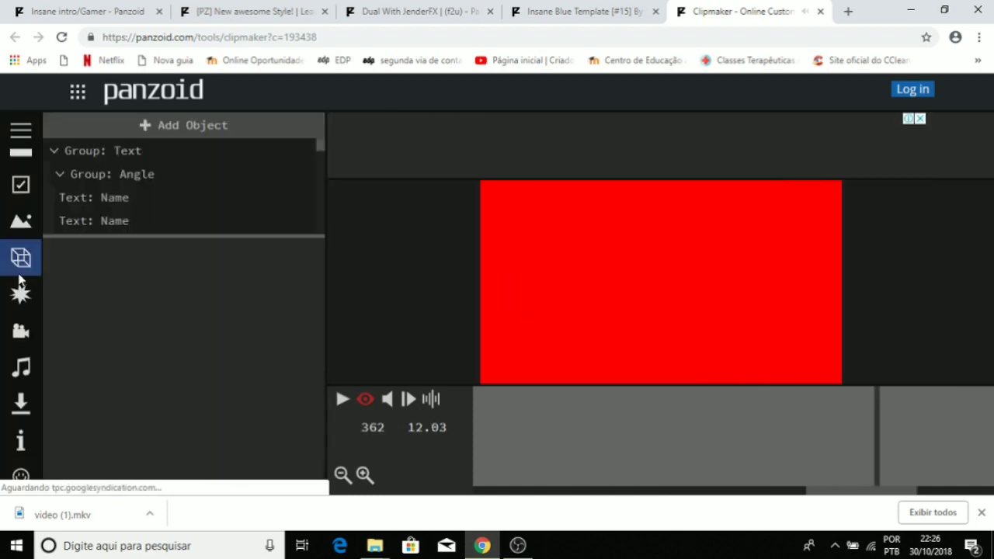
pyautogui.click(156, 203)
pyautogui.click(105, 285)
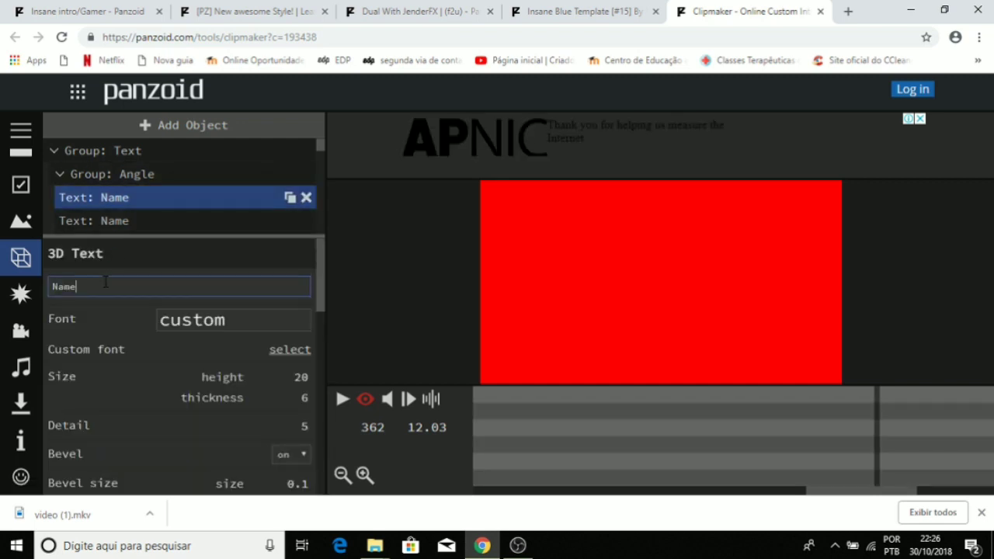
pyautogui.press('BackSpace')
pyautogui.press('BackSpace')
pyautogui.press('BackSpace')
pyautogui.press('BackSpace')
pyautogui.write('INTRO')
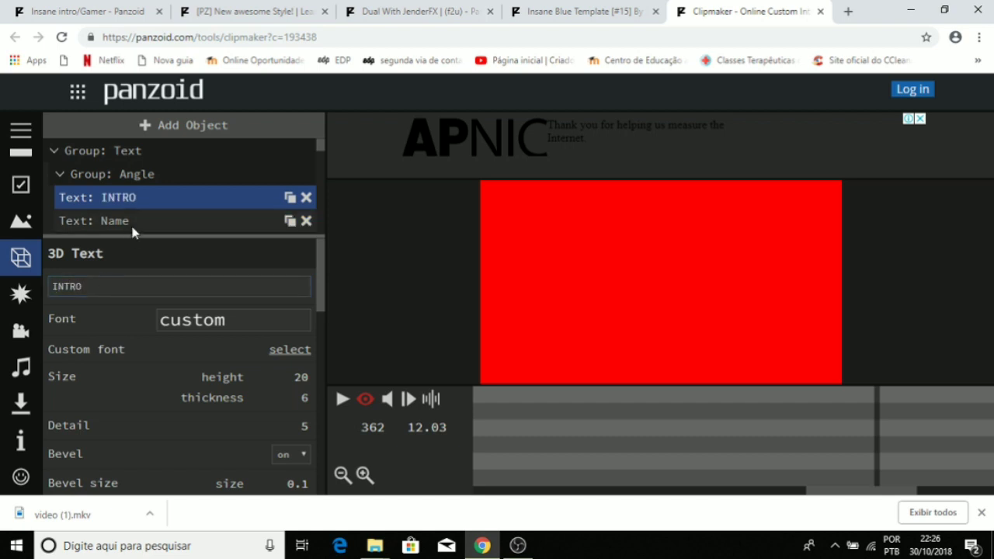
pyautogui.click(130, 219)
pyautogui.click(90, 285)
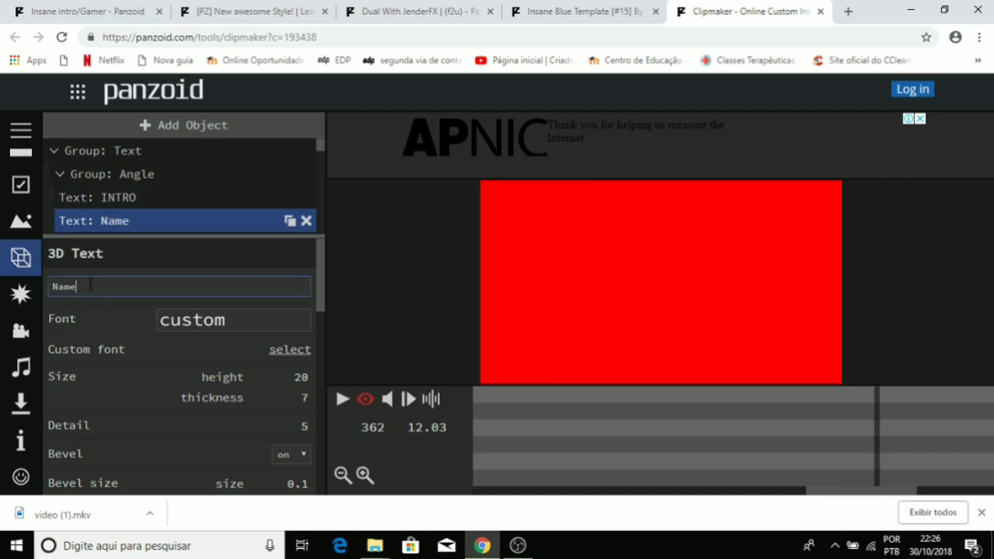
pyautogui.press('BackSpace')
pyautogui.press('BackSpace')
pyautogui.write('INTRO')
pyautogui.press('Return')
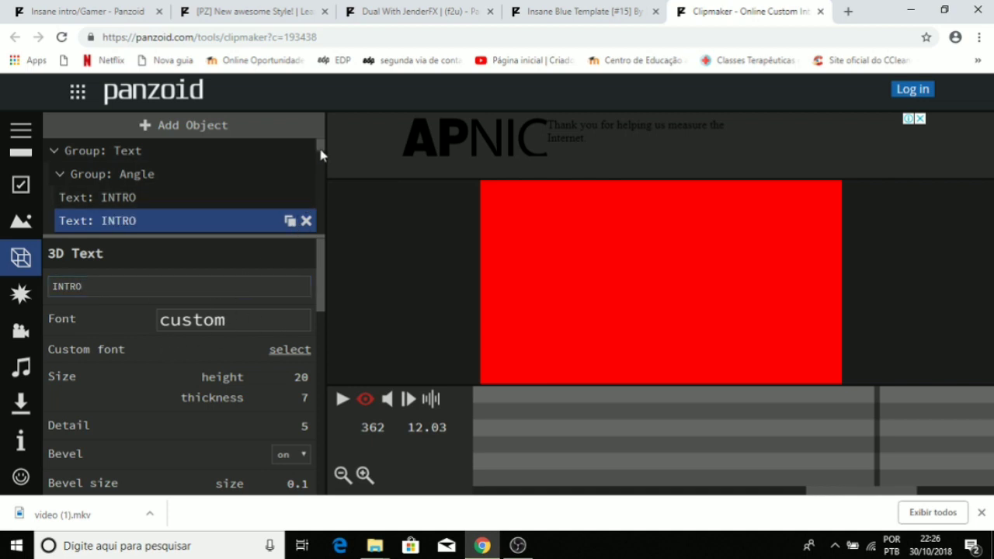
# Change the remaining two 'Name' 3D text objects to 'INTRO'
pyautogui.scroll(-1, 321, 154)
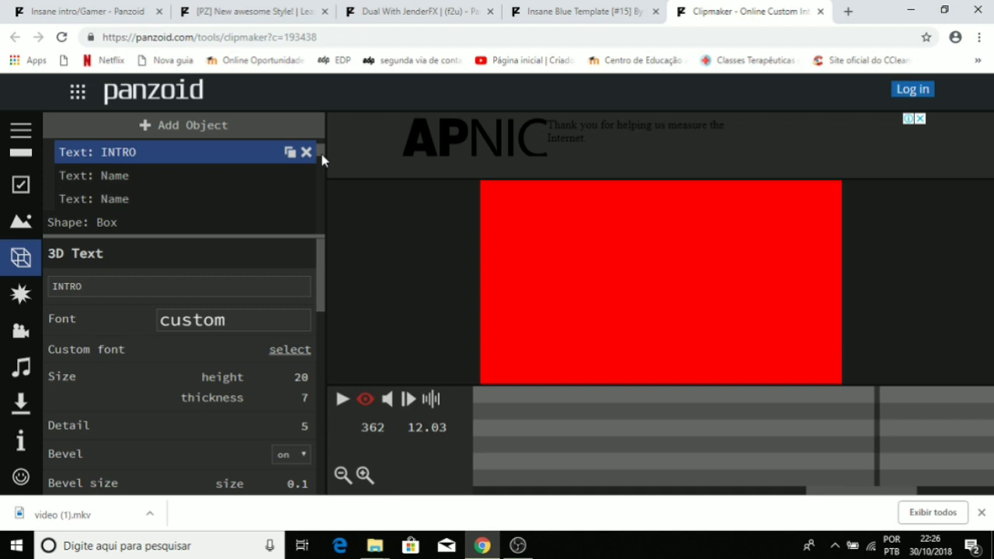
pyautogui.click(141, 178)
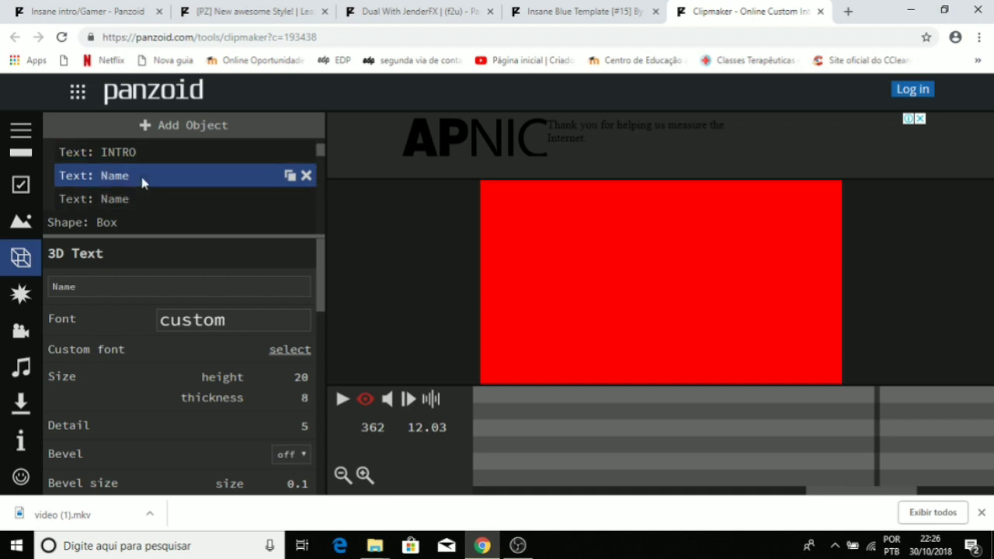
pyautogui.press('BackSpace')
pyautogui.press('BackSpace')
pyautogui.press('BackSpace')
pyautogui.press('BackSpace')
pyautogui.write('INTRO')
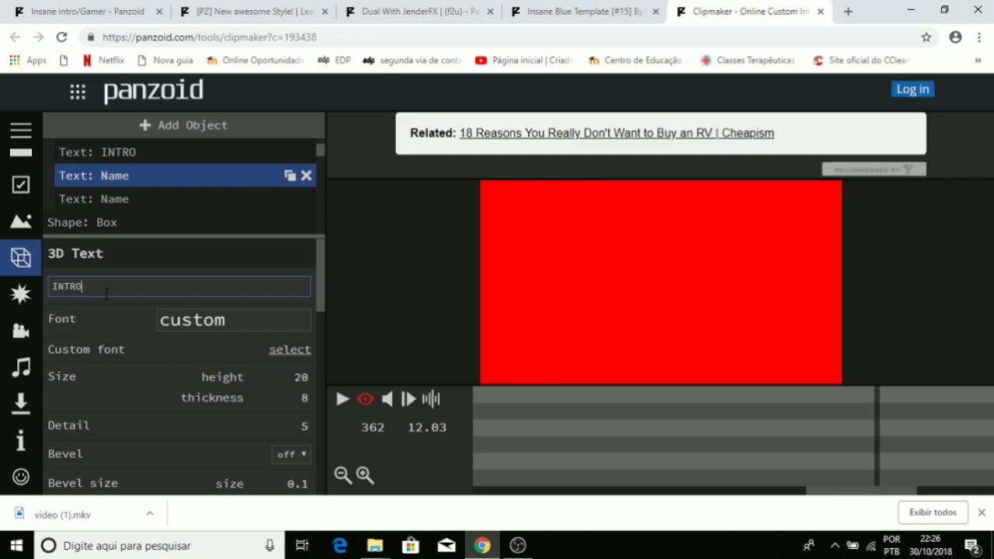
pyautogui.click(177, 251)
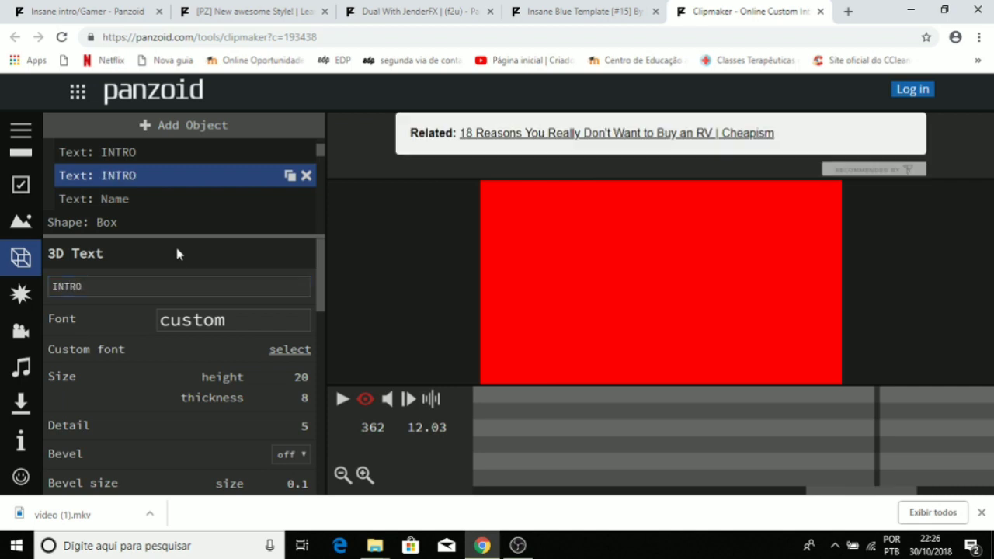
pyautogui.click(175, 200)
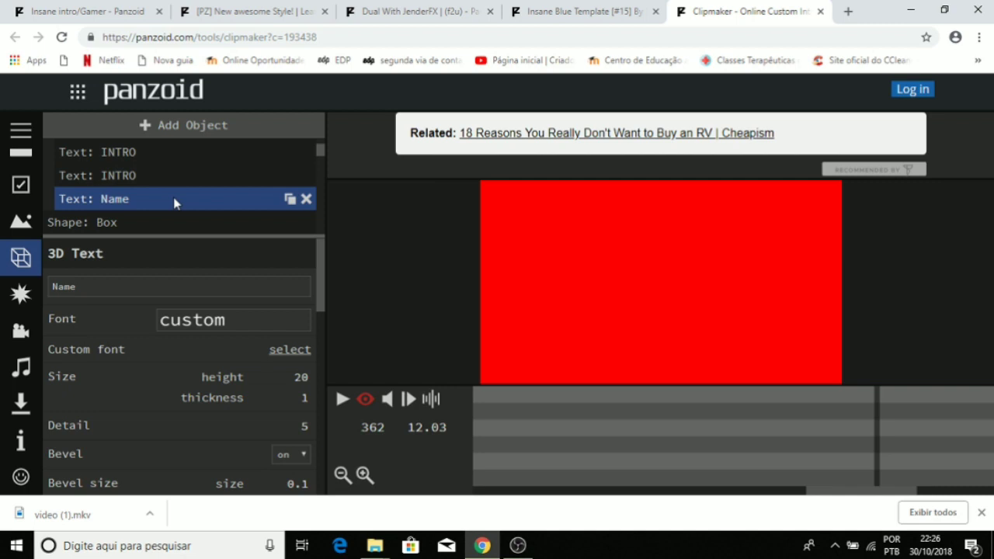
pyautogui.click(129, 286)
pyautogui.press('BackSpace')
pyautogui.press('BackSpace')
pyautogui.press('BackSpace')
pyautogui.press('BackSpace')
pyautogui.write('INTRO')
pyautogui.press('Return')
pyautogui.scroll(-1, 322, 151)
pyautogui.moveTo(324, 158); pyautogui.dragTo(330, 235)
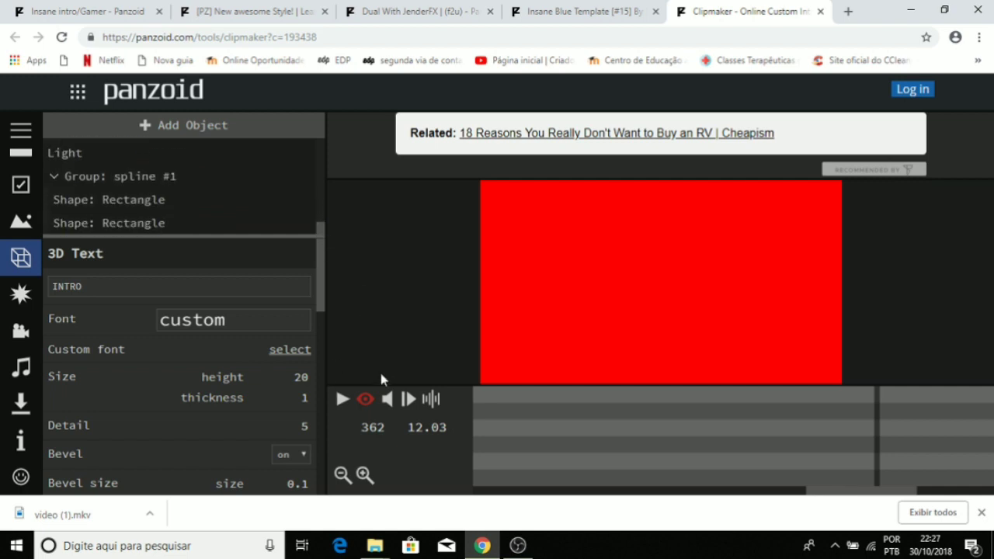
# Play the edited INTRO template and pause at 14.40 s
pyautogui.click(344, 400)
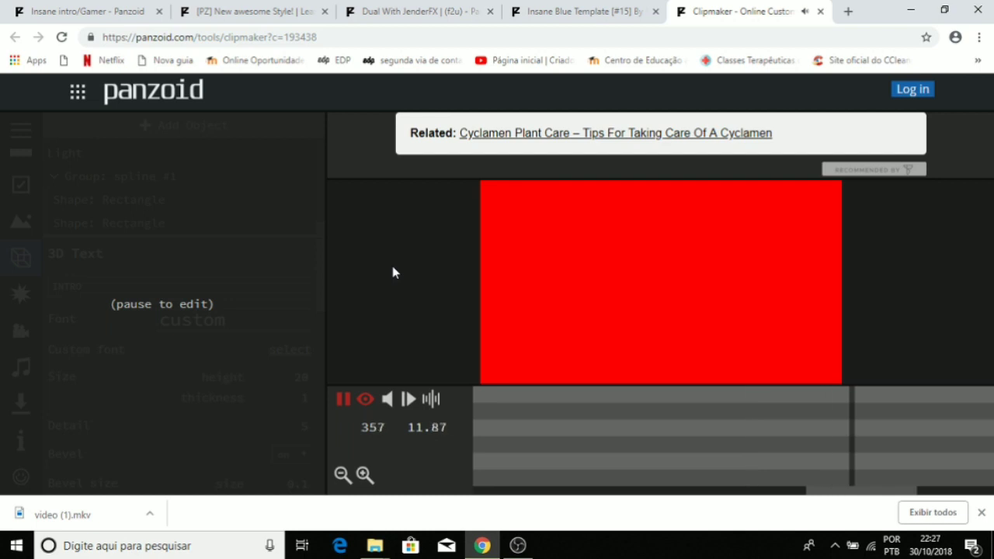
pyautogui.click(342, 400)
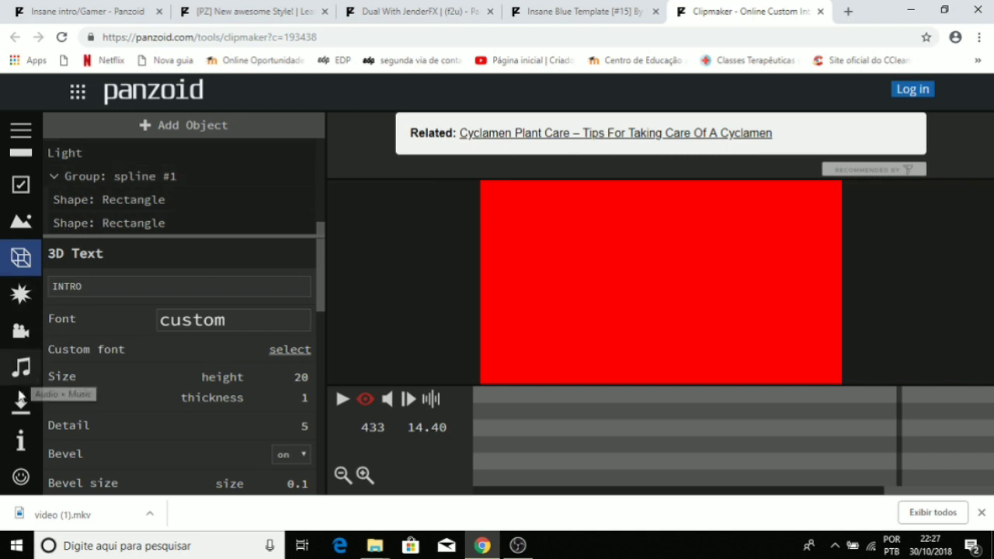
# Open the download settings, keeping balanced quality mode and .mkv (vp8/opus) output format
pyautogui.click(21, 405)
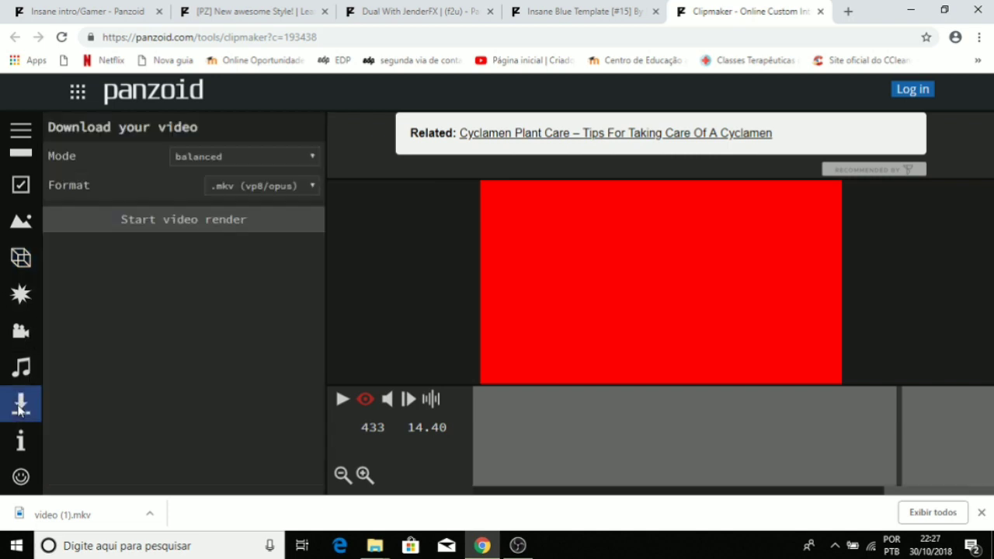
pyautogui.click(314, 158)
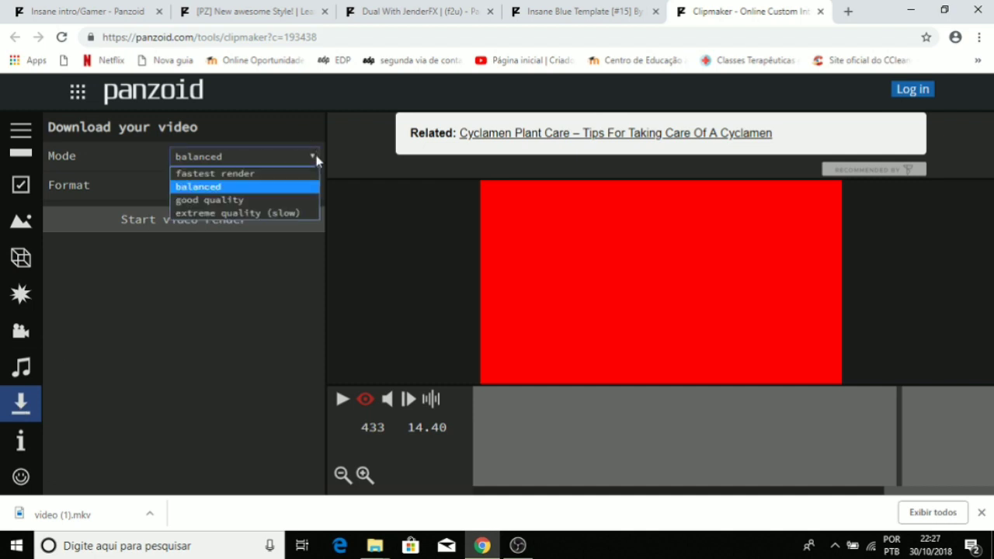
pyautogui.click(226, 191)
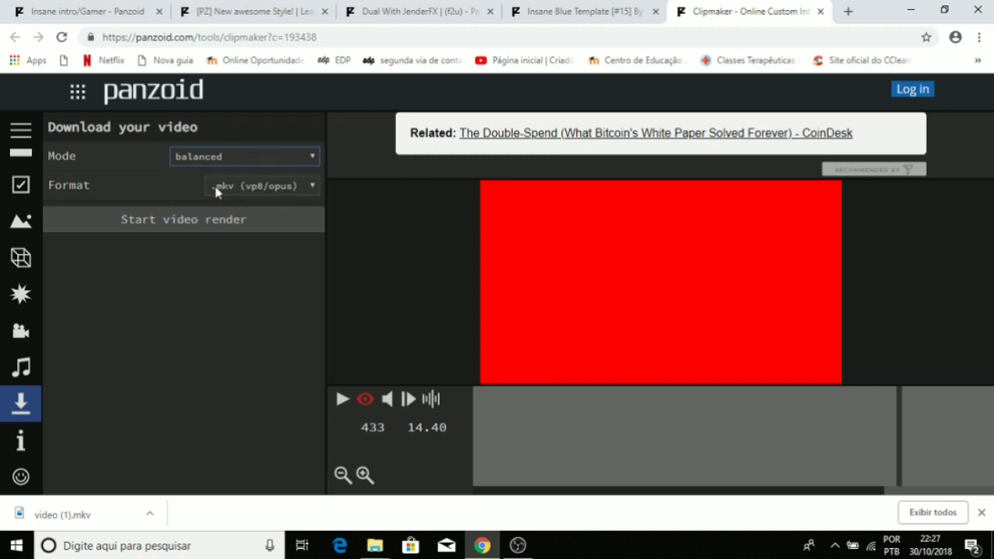
pyautogui.click(317, 189)
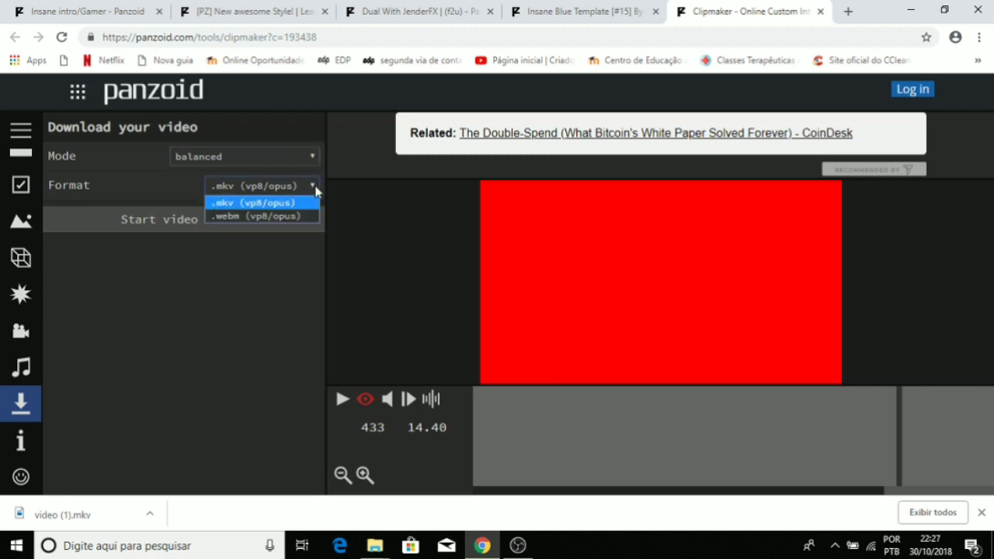
pyautogui.click(316, 188)
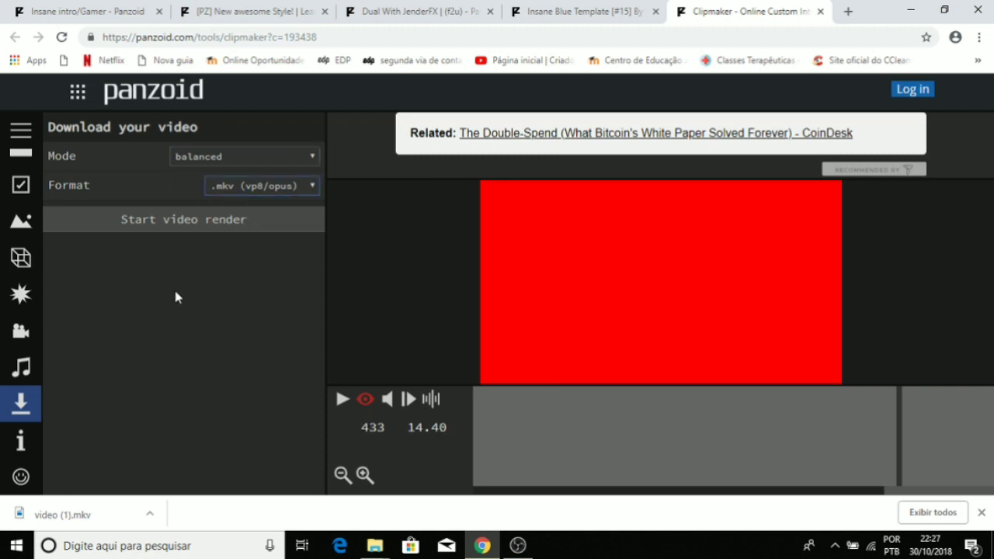
# Start the intro video render, cancel it, then minimize Chrome to show the desktop
pyautogui.click(150, 223)
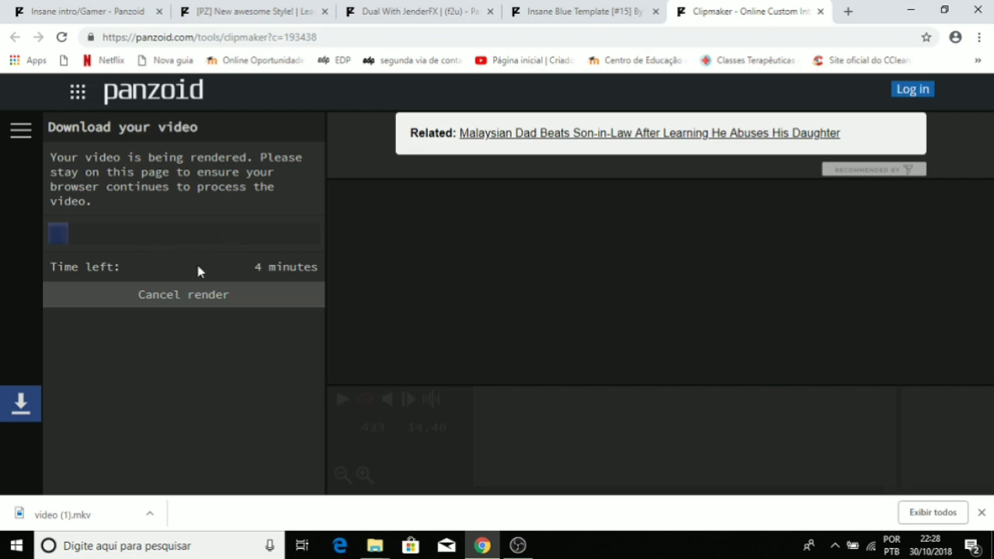
pyautogui.click(167, 296)
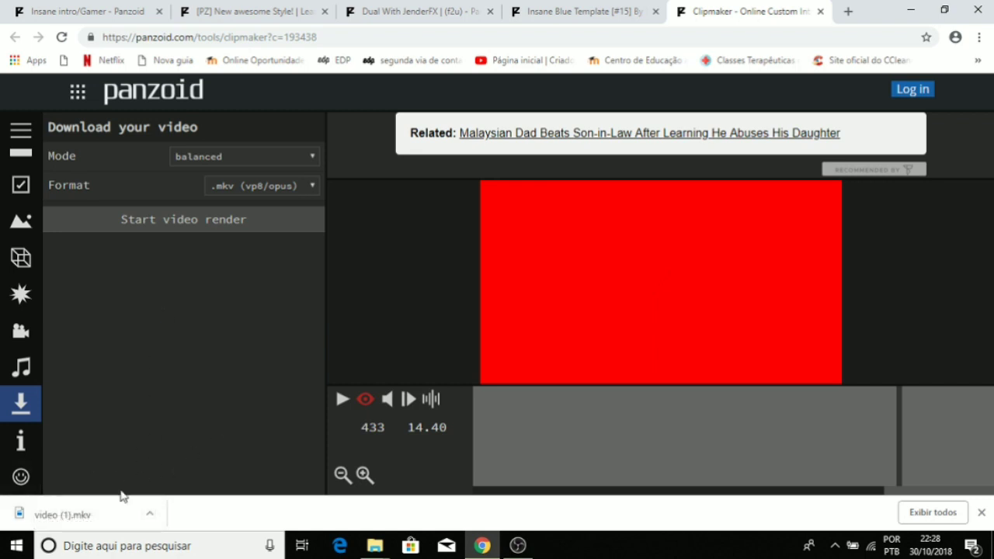
pyautogui.press('super+d')
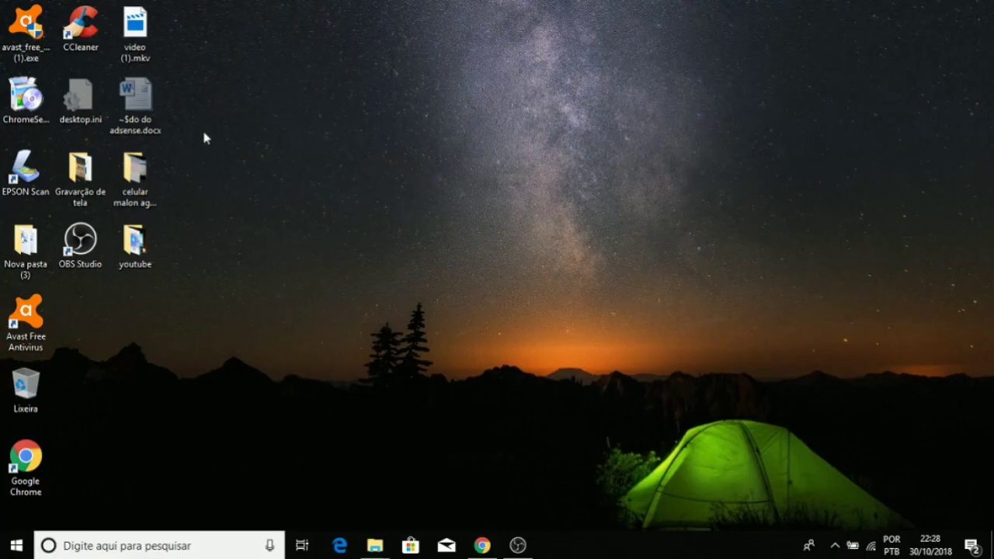
# Drag video (1).mkv toward the desktop centre and open it for playback
pyautogui.moveTo(138, 26)
pyautogui.mouseDown()
pyautogui.moveTo(383, 141)
pyautogui.moveTo(365, 167)
pyautogui.mouseUp()
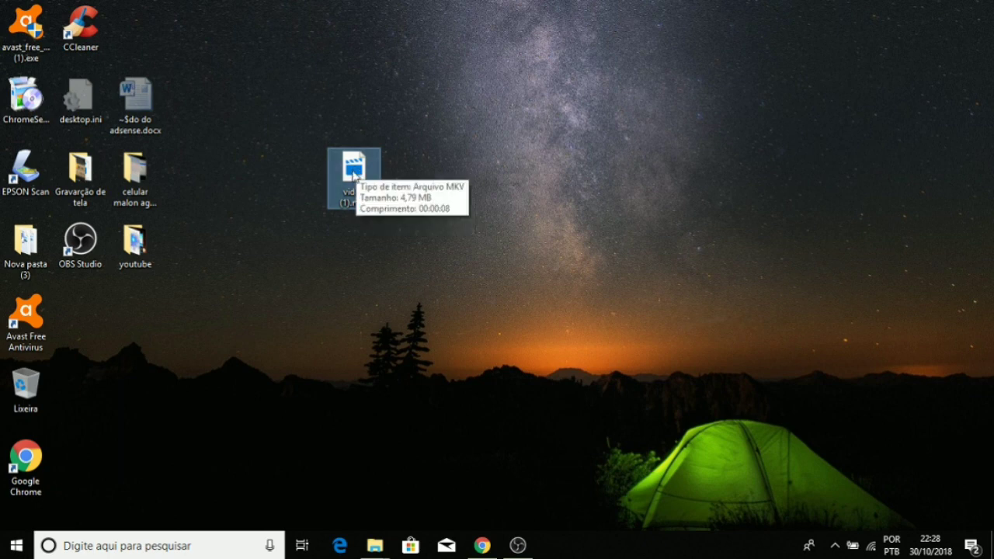
pyautogui.doubleClick(355, 177)
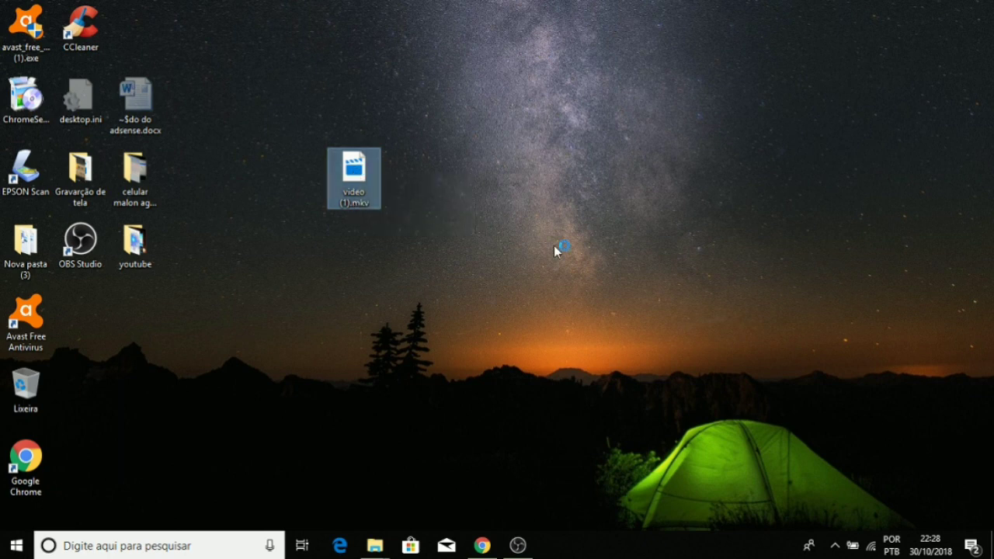